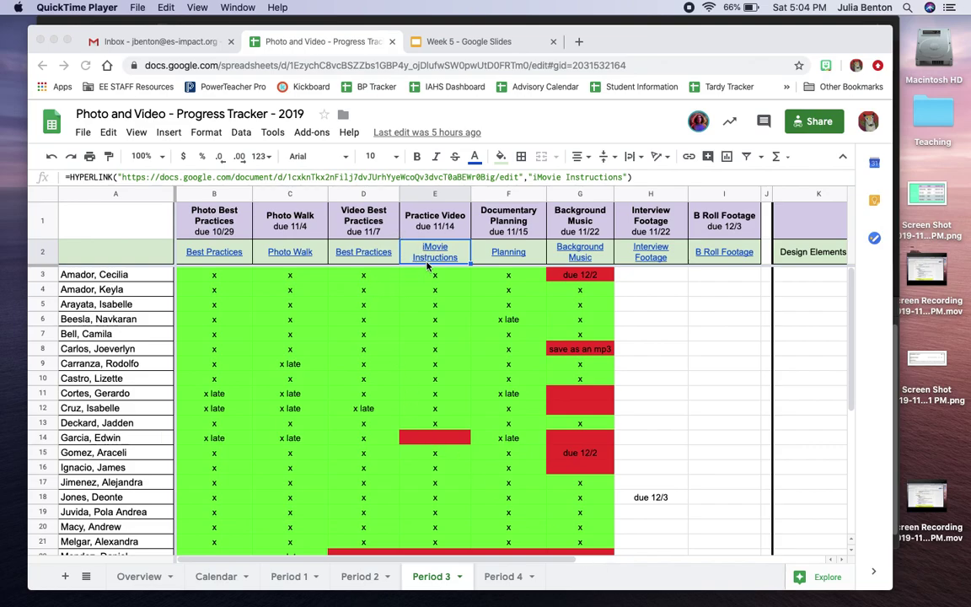
Open the iMovie Instructions document linked in cell E2 of the progress tracker
{"action": "left_click", "coordinate": [430, 258]}
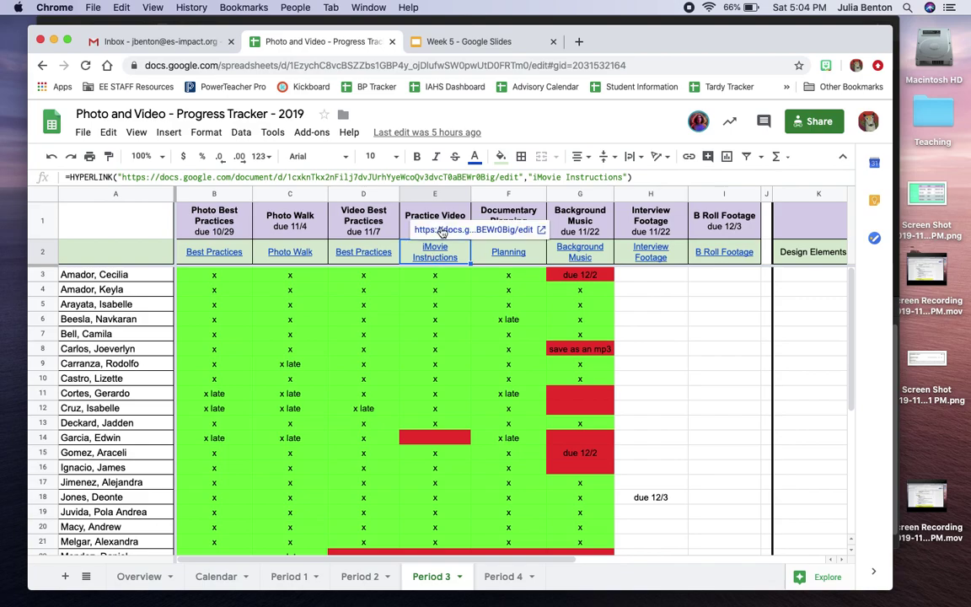
{"action": "left_click", "coordinate": [403, 207]}
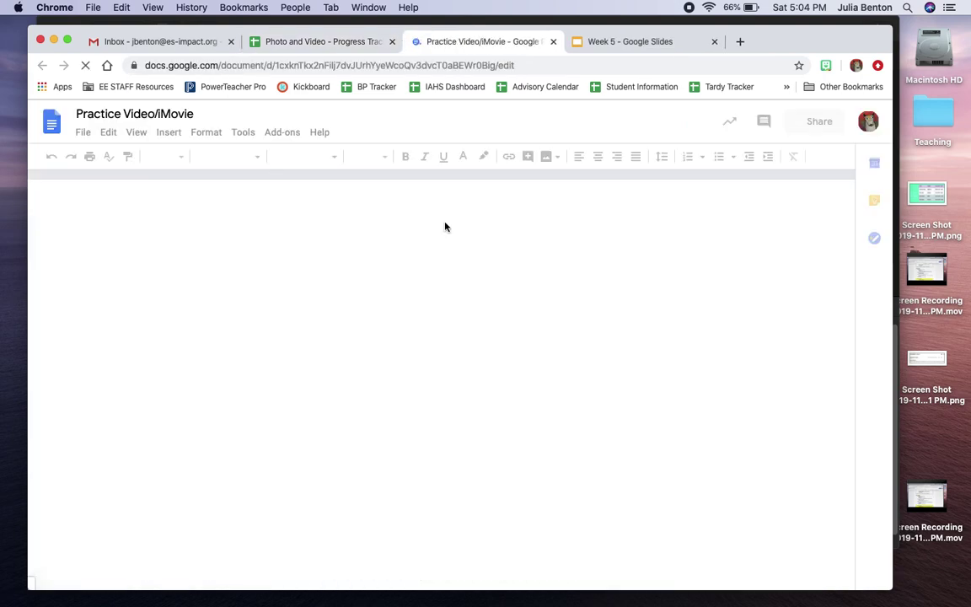
Scroll the Practice Video/iMovie document down to the IMOVIE TUTORIALS section
{"action": "scroll", "coordinate": [304, 400], "scroll_direction": "down", "scroll_amount": 5}
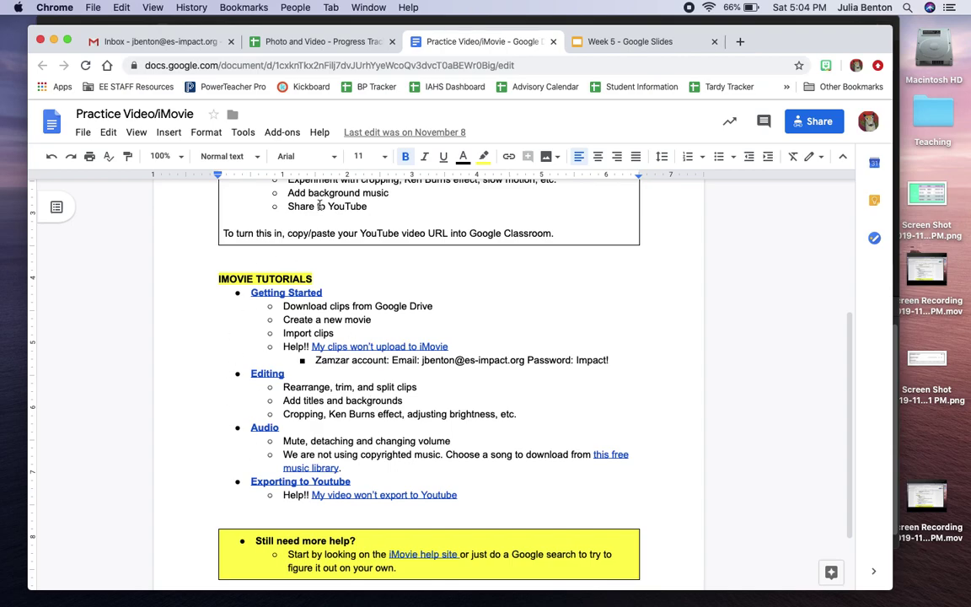
{"action": "left_click", "coordinate": [897, 30]}
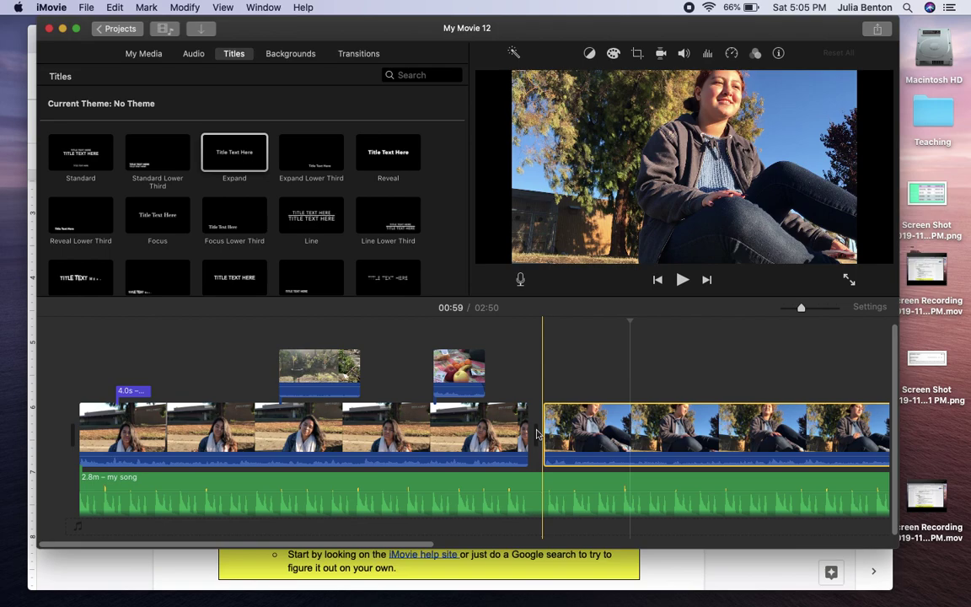
Scroll the My Movie 12 timeline right to view its interviews, cutaways and music
{"action": "scroll", "coordinate": [540, 432], "scroll_direction": "right", "scroll_amount": 5}
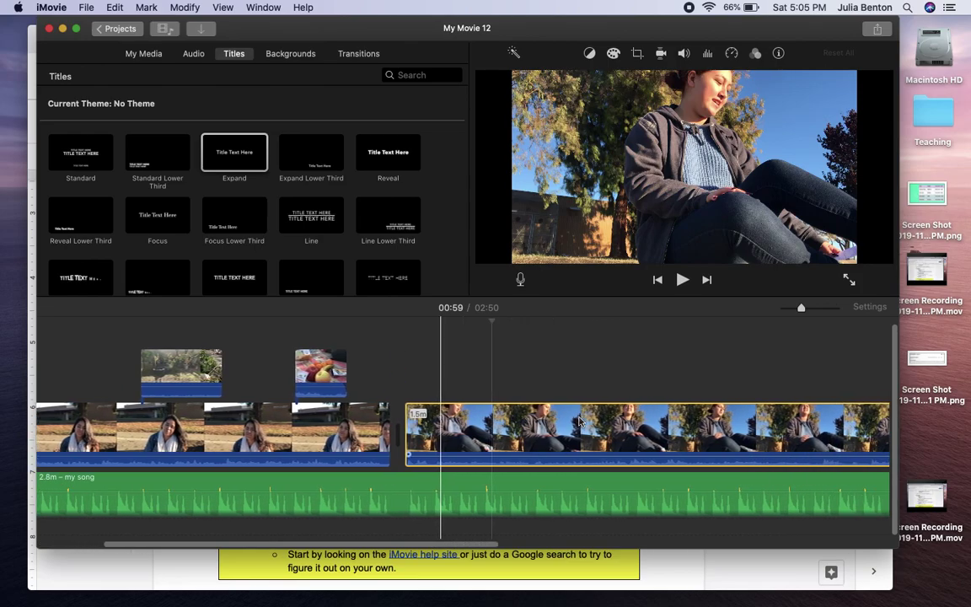
Split the sitting interview at two points and delete the unwanted middle section
{"action": "left_click", "coordinate": [634, 395]}
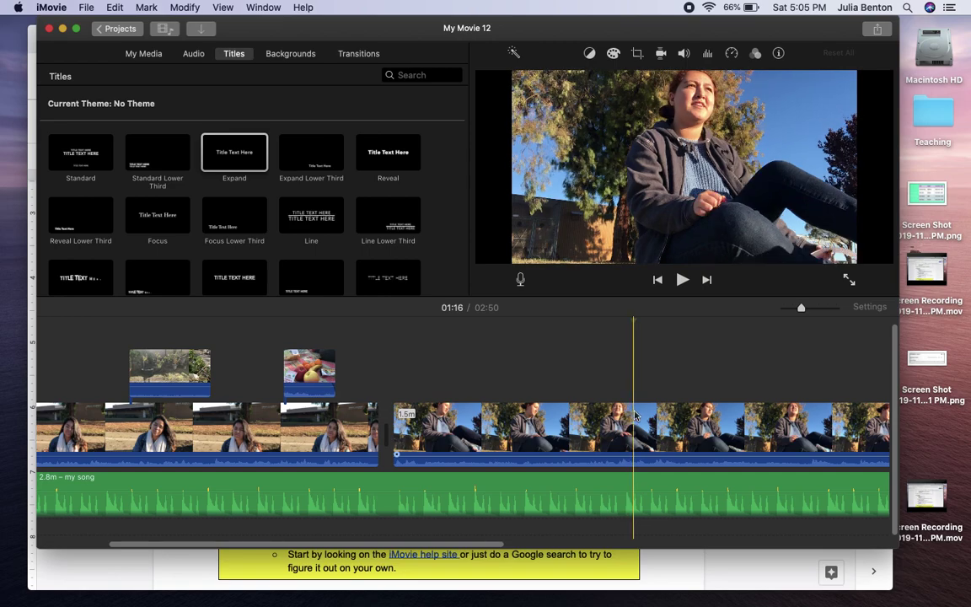
{"action": "right_click", "coordinate": [635, 414]}
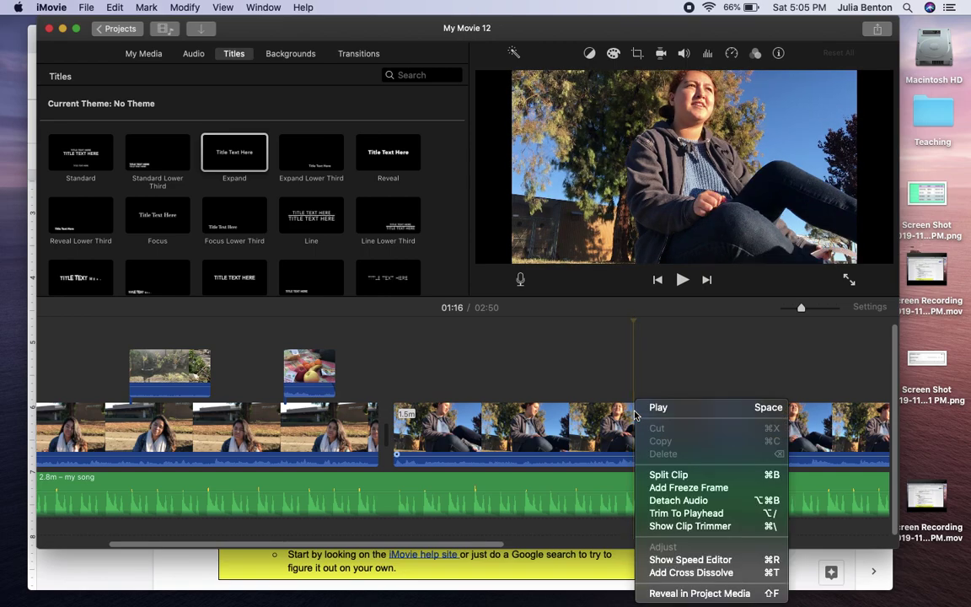
{"action": "left_click", "coordinate": [660, 478]}
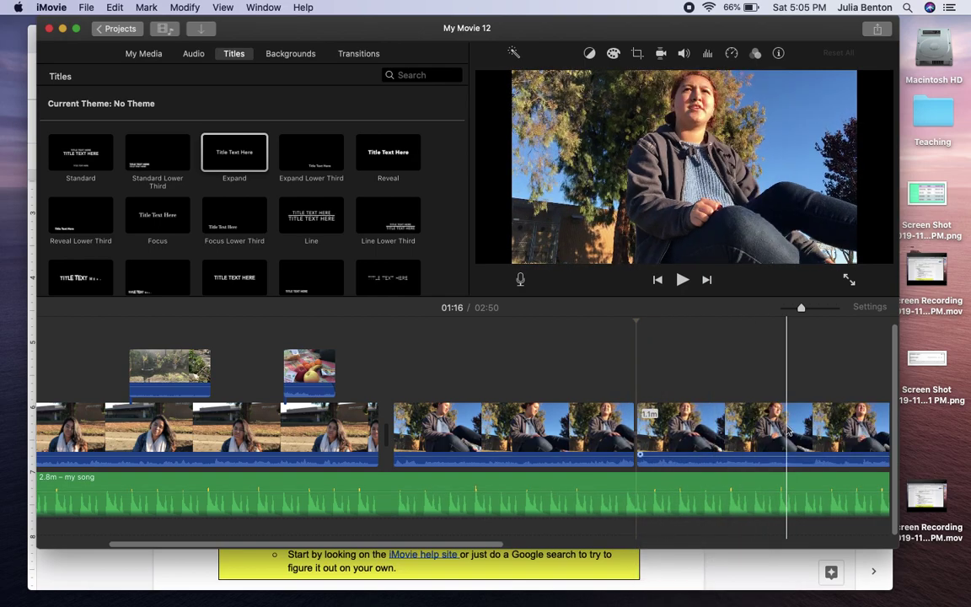
{"action": "left_click", "coordinate": [839, 408]}
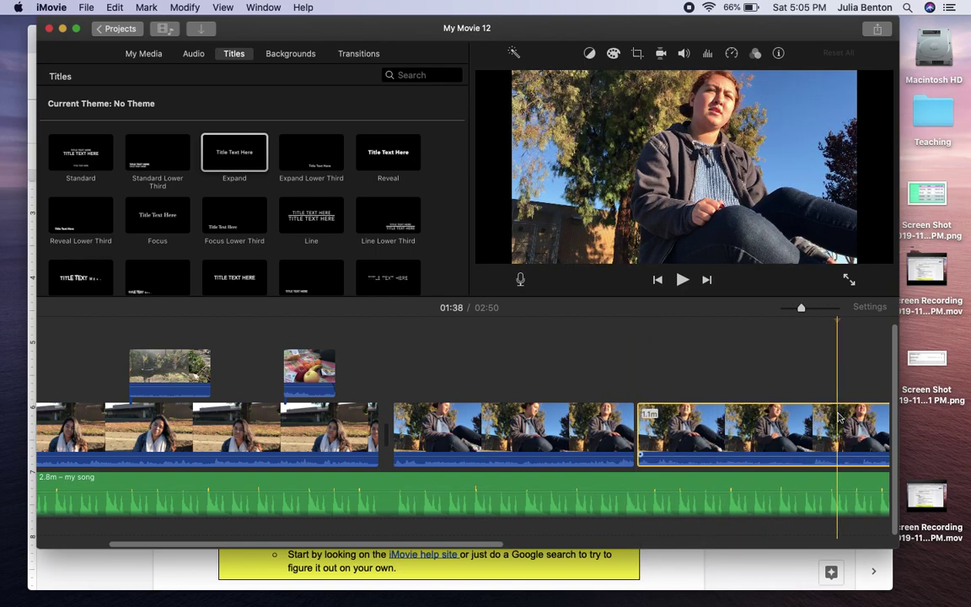
{"action": "right_click", "coordinate": [839, 419]}
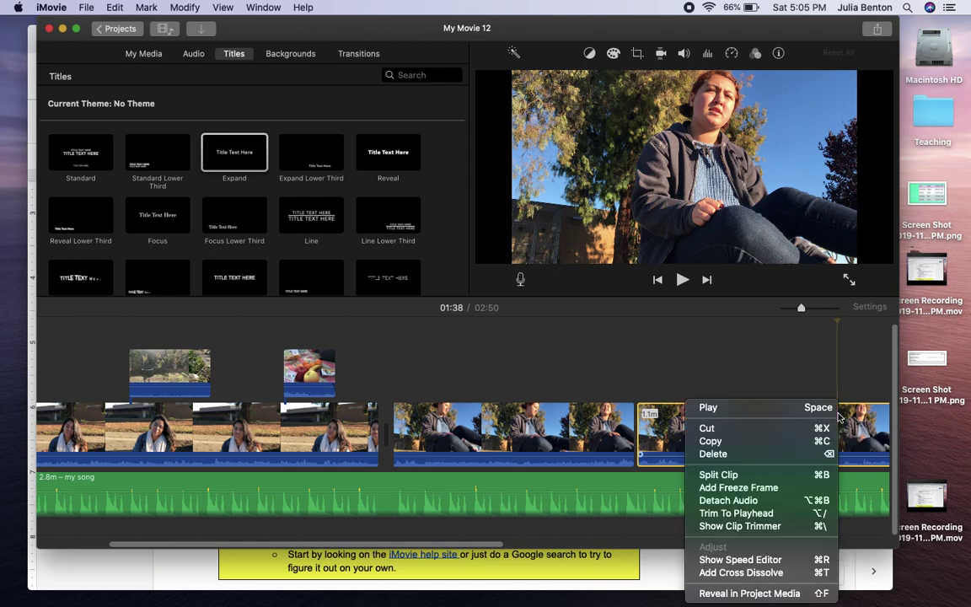
{"action": "left_click", "coordinate": [718, 476]}
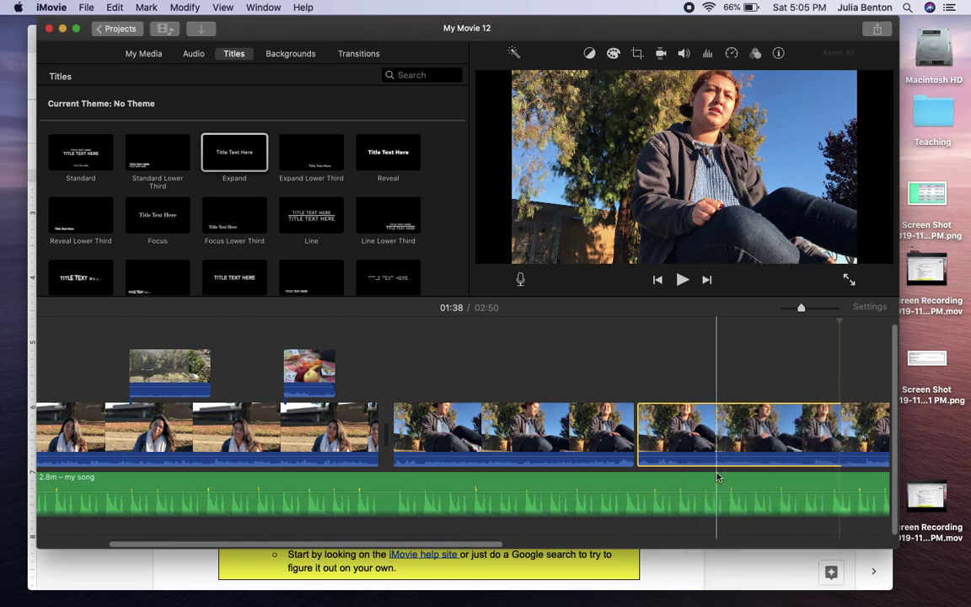
{"action": "left_click", "coordinate": [701, 434]}
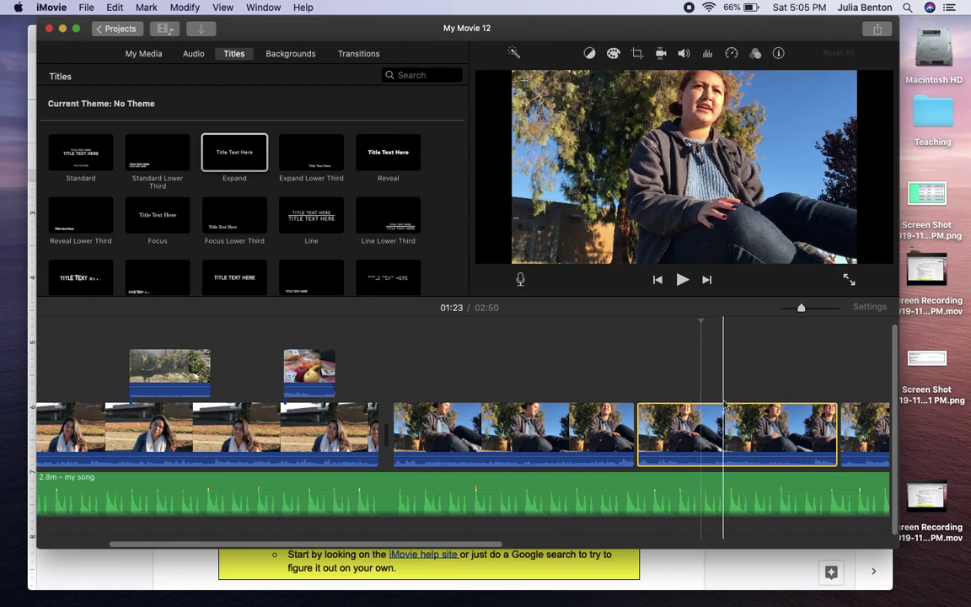
{"action": "key", "text": "Delete"}
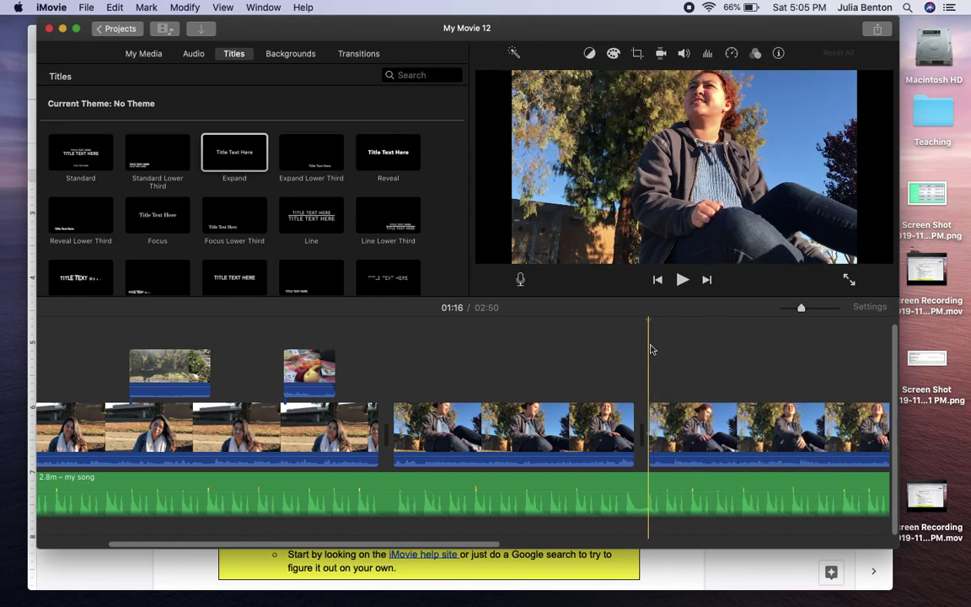
Move the sitting interview to the movie's start and start 'my song' at the beginning
{"action": "scroll", "coordinate": [650, 346], "scroll_direction": "left", "scroll_amount": 5}
{"action": "scroll", "coordinate": [650, 349], "scroll_direction": "left", "scroll_amount": 2}
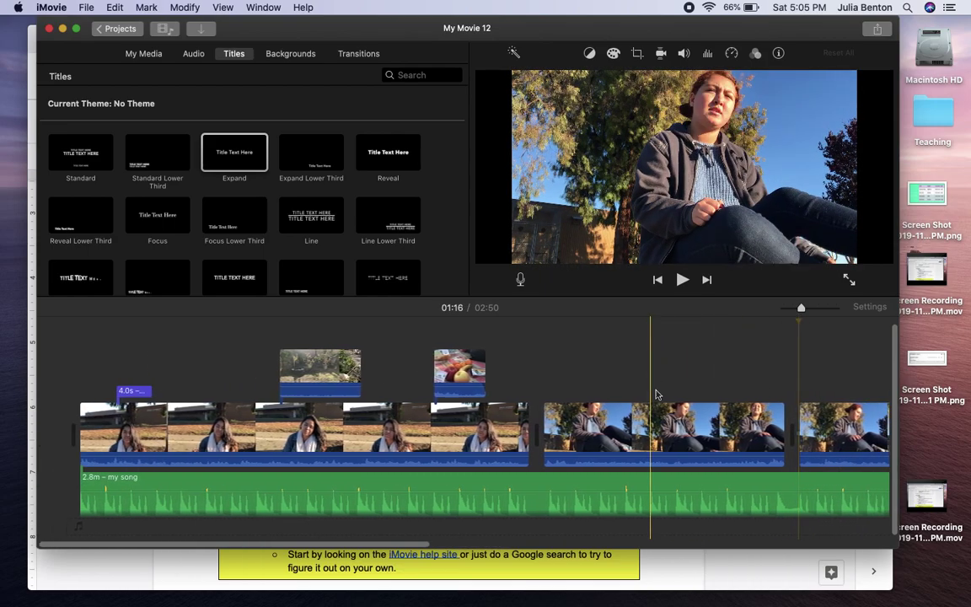
{"action": "left_click_drag", "start_coordinate": [700, 431], "coordinate": [222, 433]}
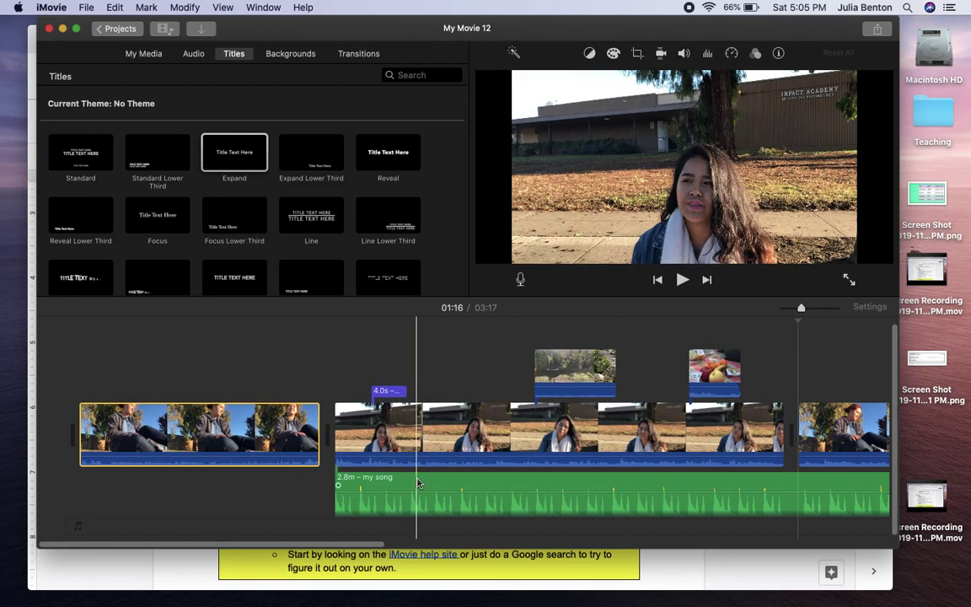
{"action": "left_click_drag", "start_coordinate": [346, 497], "coordinate": [80, 497]}
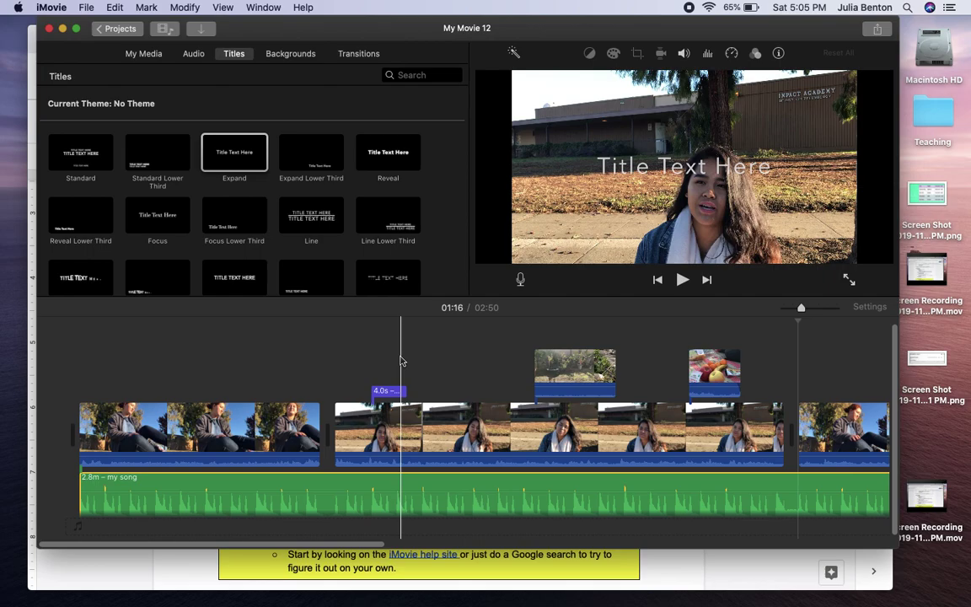
{"action": "scroll", "coordinate": [401, 359], "scroll_direction": "right", "scroll_amount": 3}
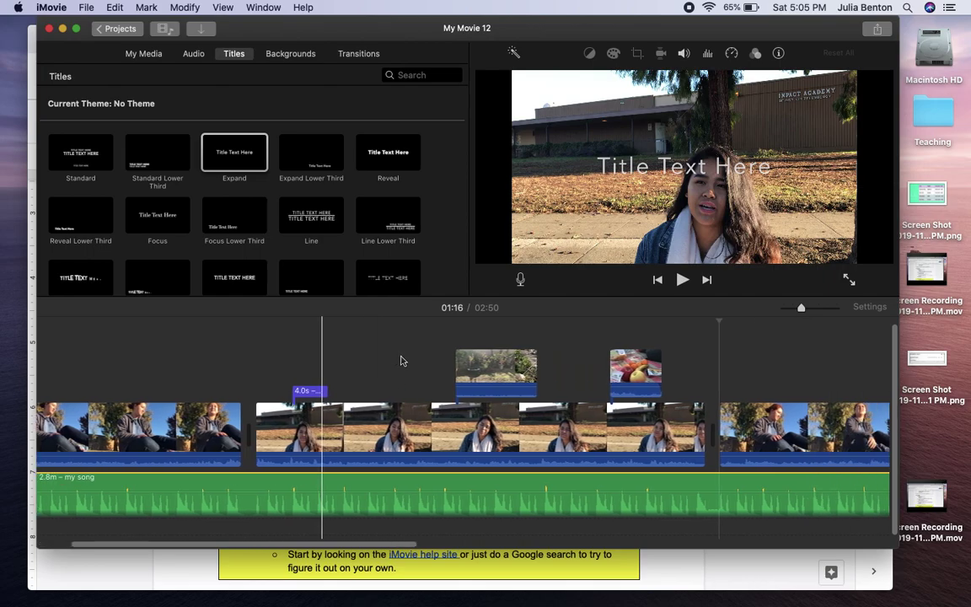
Turn the garden cutaway's volume all the way down to silence it
{"action": "left_click", "coordinate": [498, 364]}
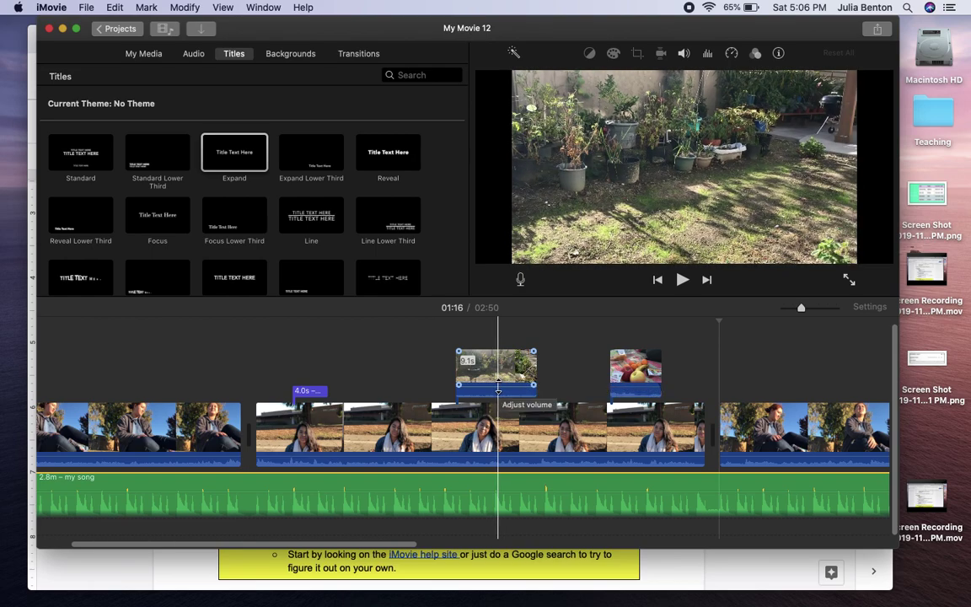
{"action": "left_click_drag", "start_coordinate": [498, 387], "coordinate": [498, 391]}
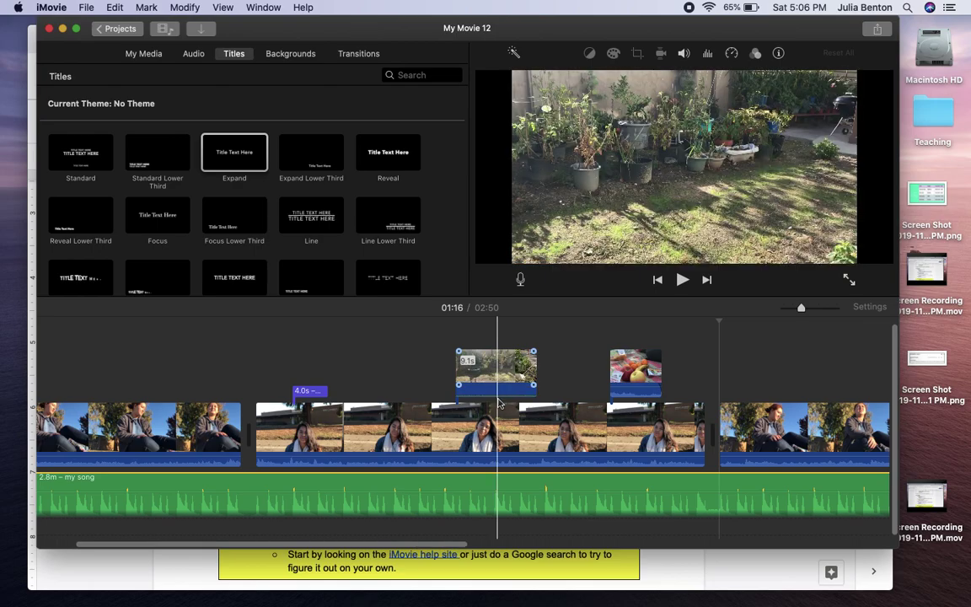
Drop the fruit cutaway into the storyline between the standing and sitting interviews
{"action": "left_click", "coordinate": [642, 369]}
{"action": "left_click_drag", "start_coordinate": [642, 368], "coordinate": [716, 426]}
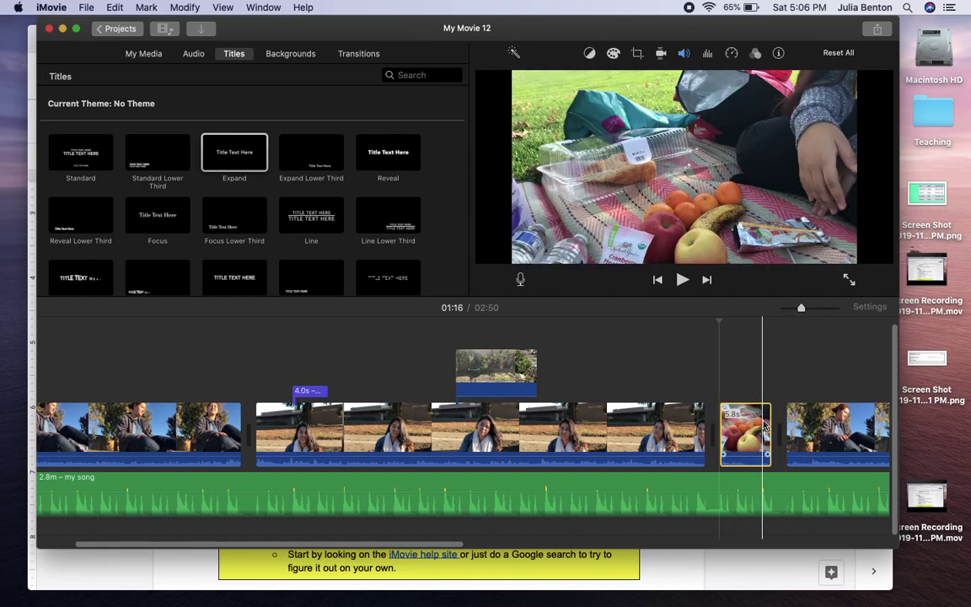
{"action": "scroll", "coordinate": [764, 426], "scroll_direction": "right", "scroll_amount": 3}
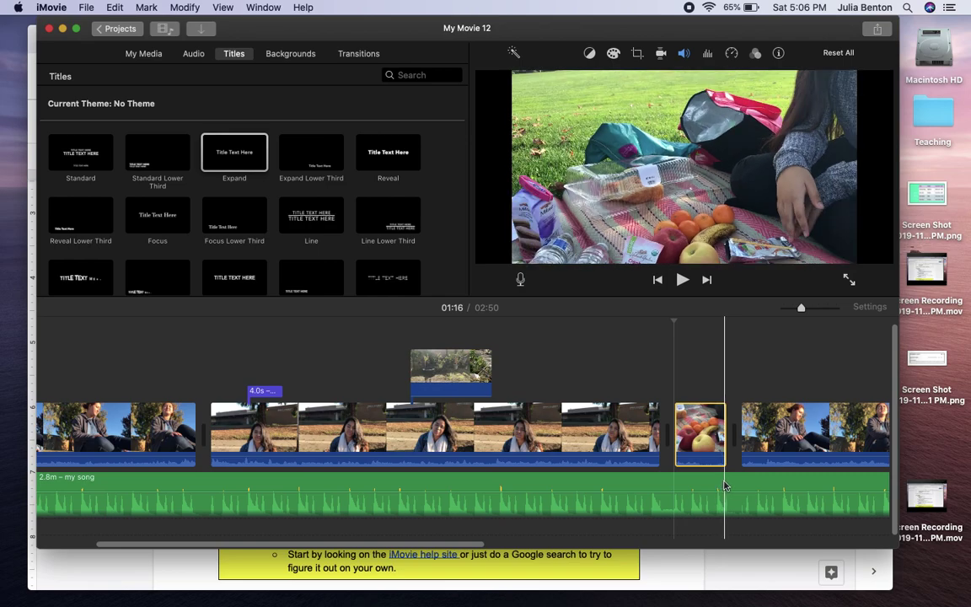
Cut 'my song' at the fruit clip's edges, set the first piece to 40% and fade in the middle
{"action": "left_click", "coordinate": [671, 489]}
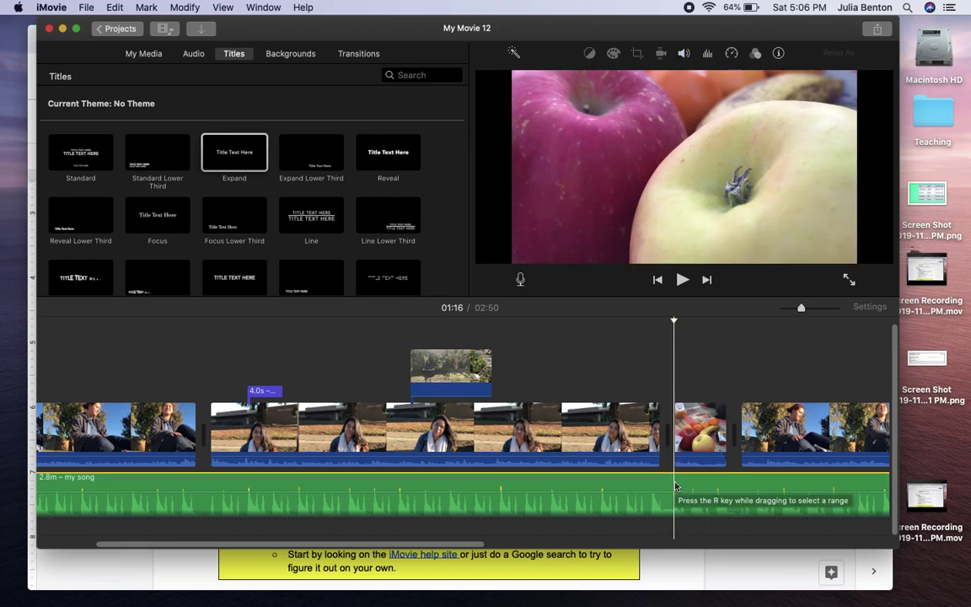
{"action": "right_click", "coordinate": [675, 486]}
{"action": "left_click", "coordinate": [708, 475]}
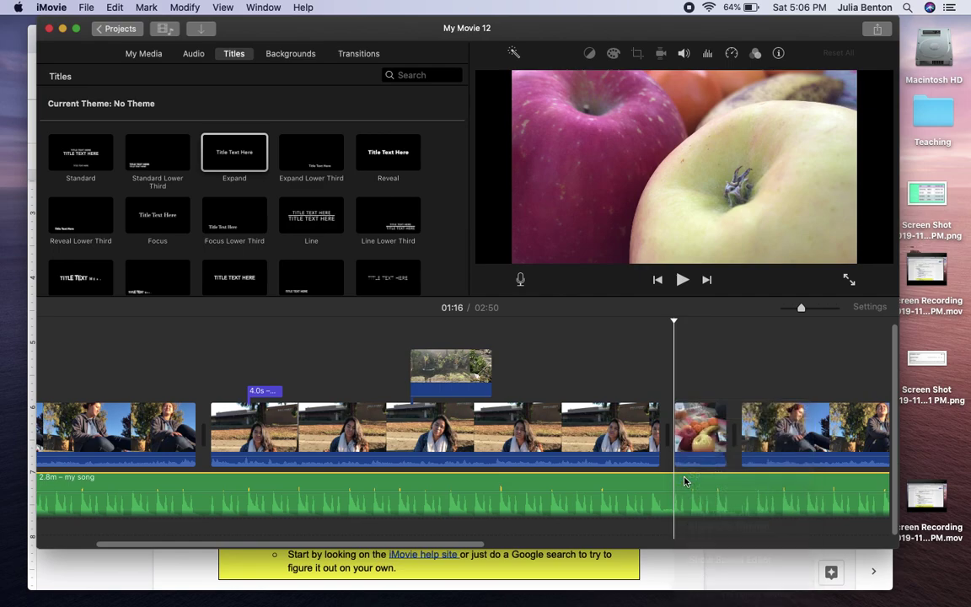
{"action": "left_click", "coordinate": [733, 481]}
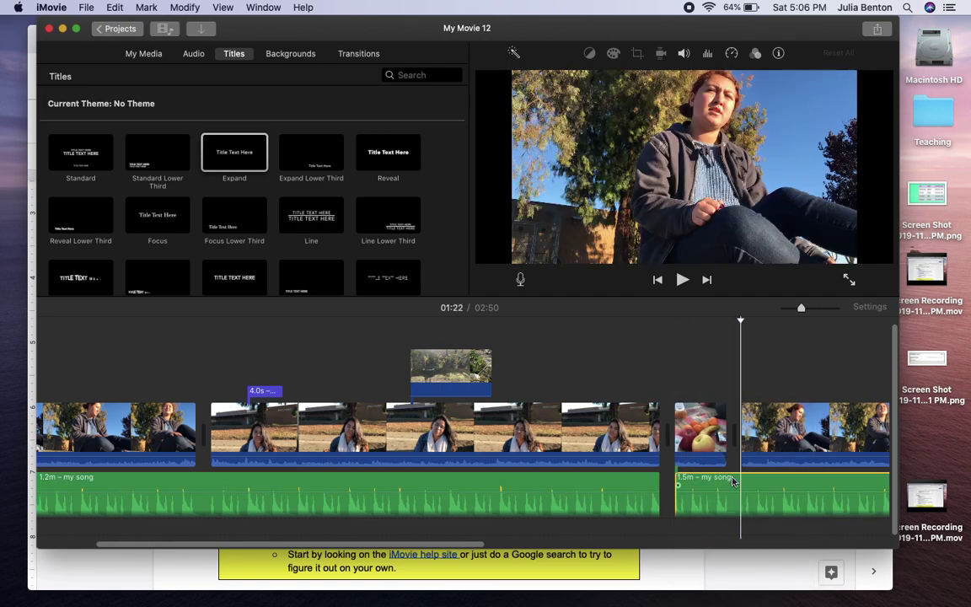
{"action": "right_click", "coordinate": [739, 481]}
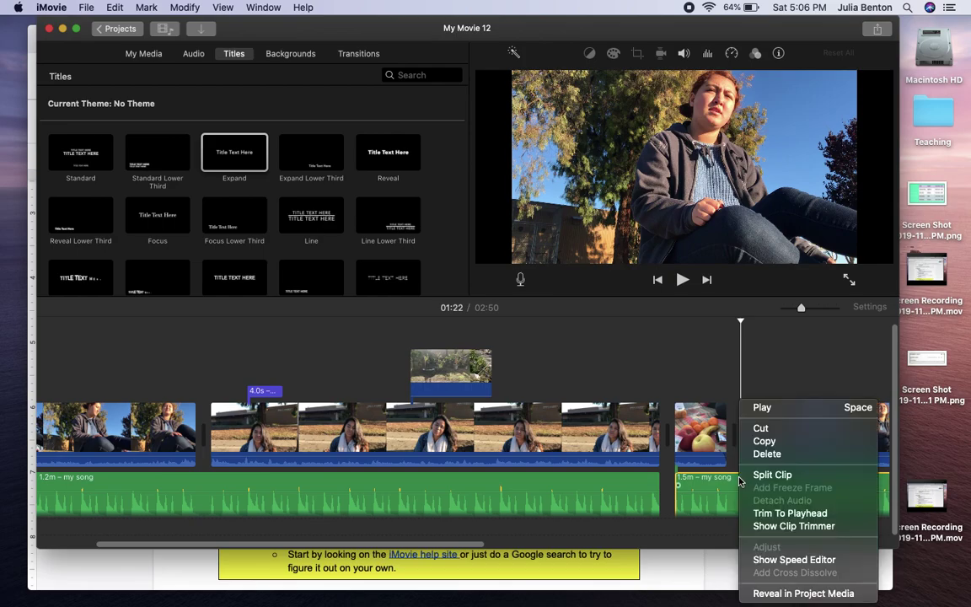
{"action": "left_click", "coordinate": [749, 474]}
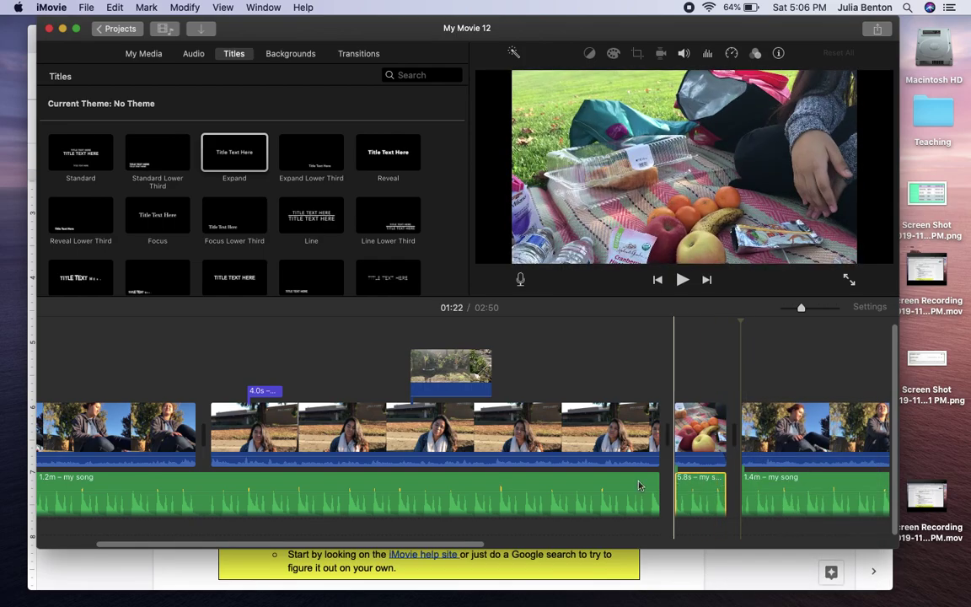
{"action": "left_click_drag", "start_coordinate": [605, 486], "coordinate": [602, 499]}
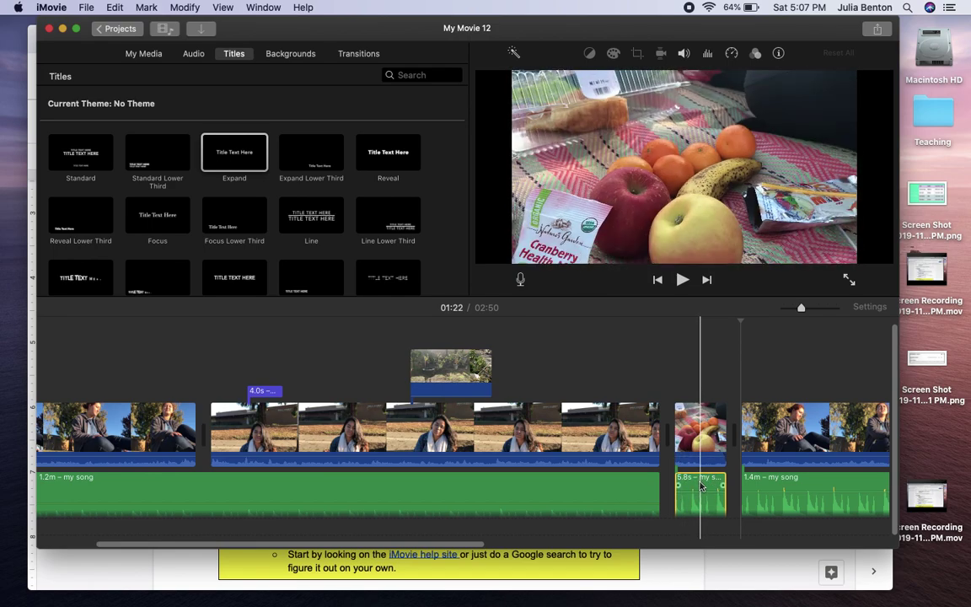
{"action": "left_click_drag", "start_coordinate": [685, 487], "coordinate": [706, 487]}
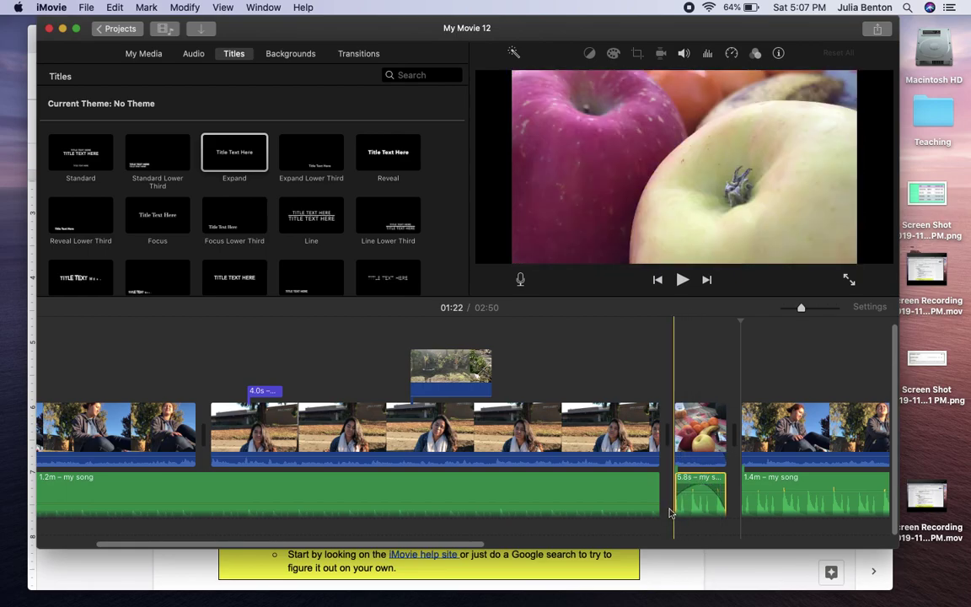